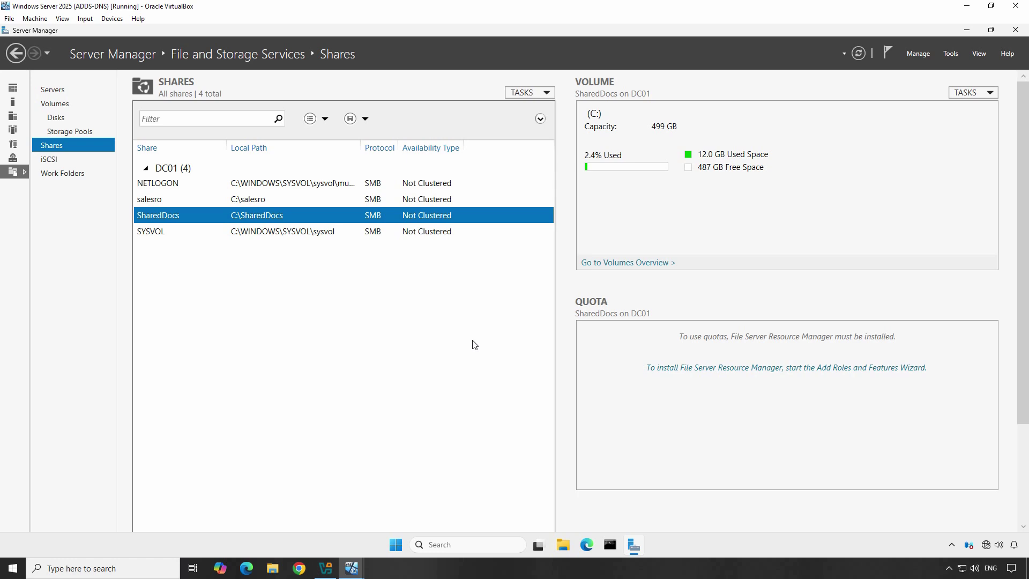
Step: Launch gpmc.msc from the Run box to open the Group Policy Management console
key("super+r")
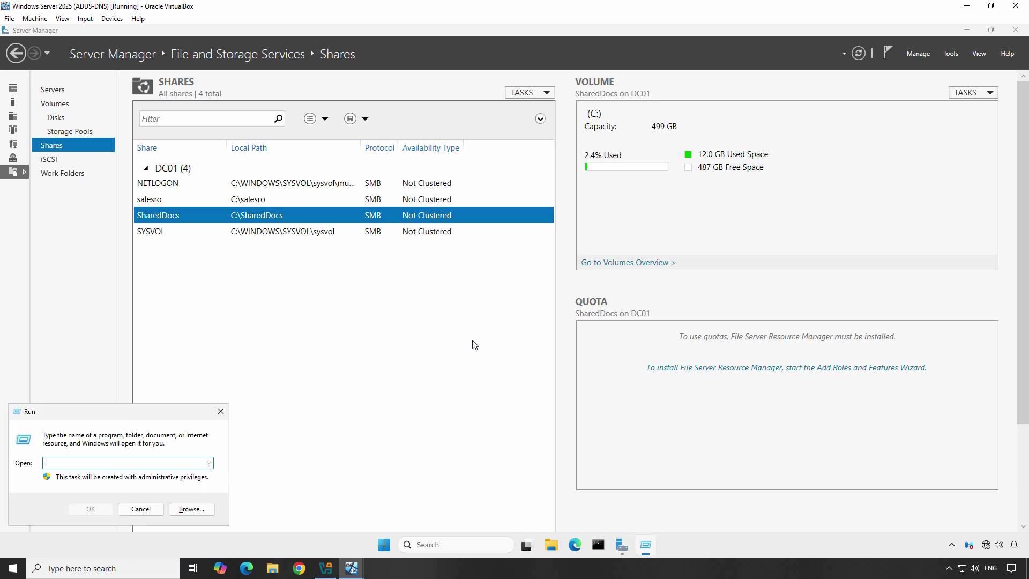
type("gpmc.msc")
key("Return")
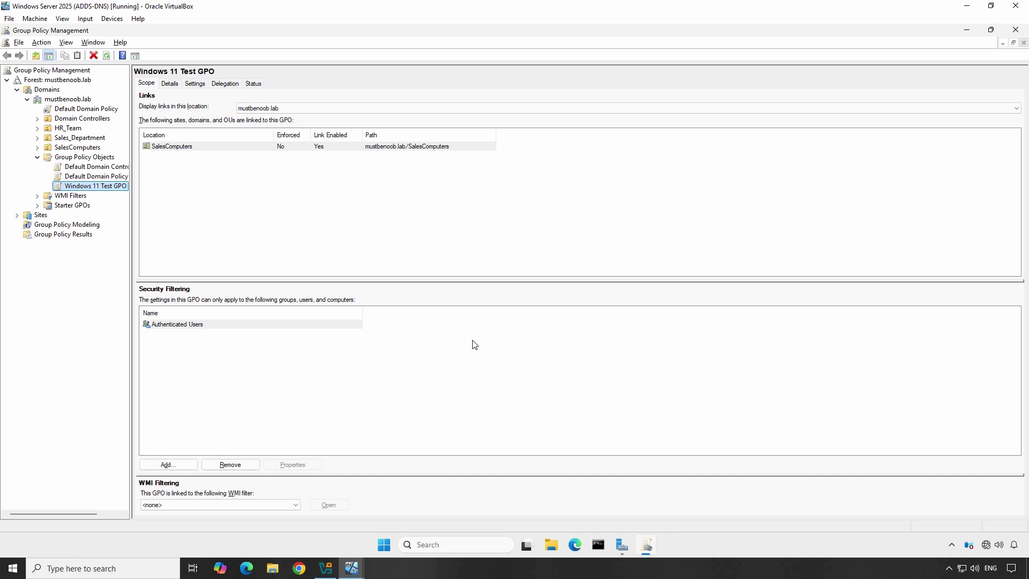
Step: Create a new GPO named 'Map Network Drive' under Group Policy Objects
left_click(75, 158)
right_click(76, 158)
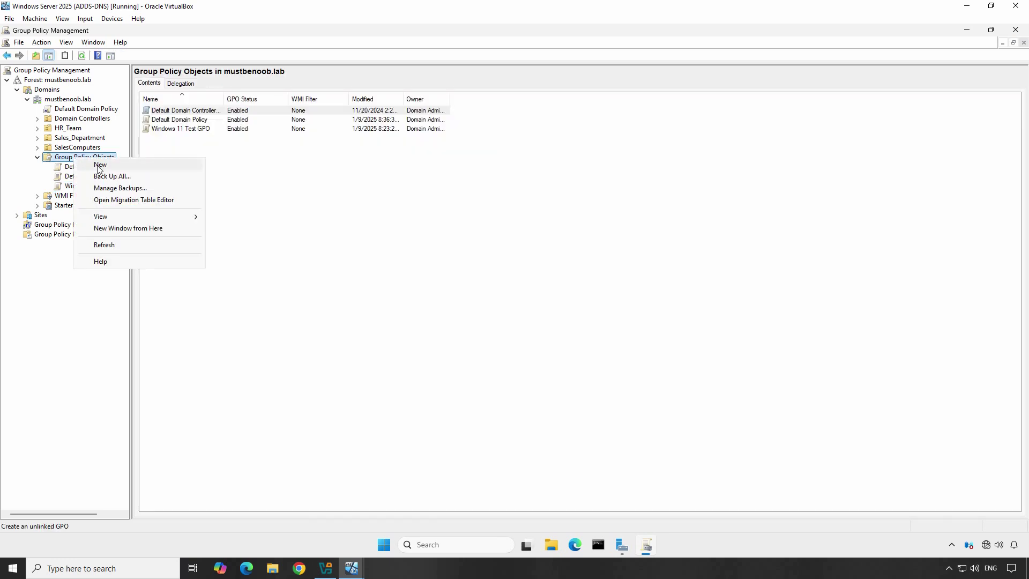
left_click(98, 166)
type("Map N")
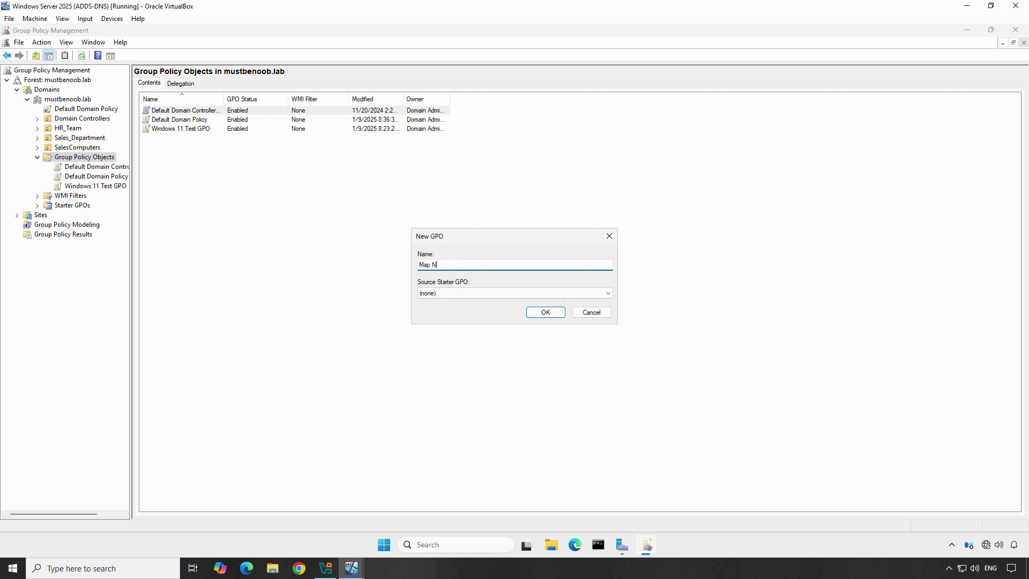
type("etwork Drive")
left_click(547, 317)
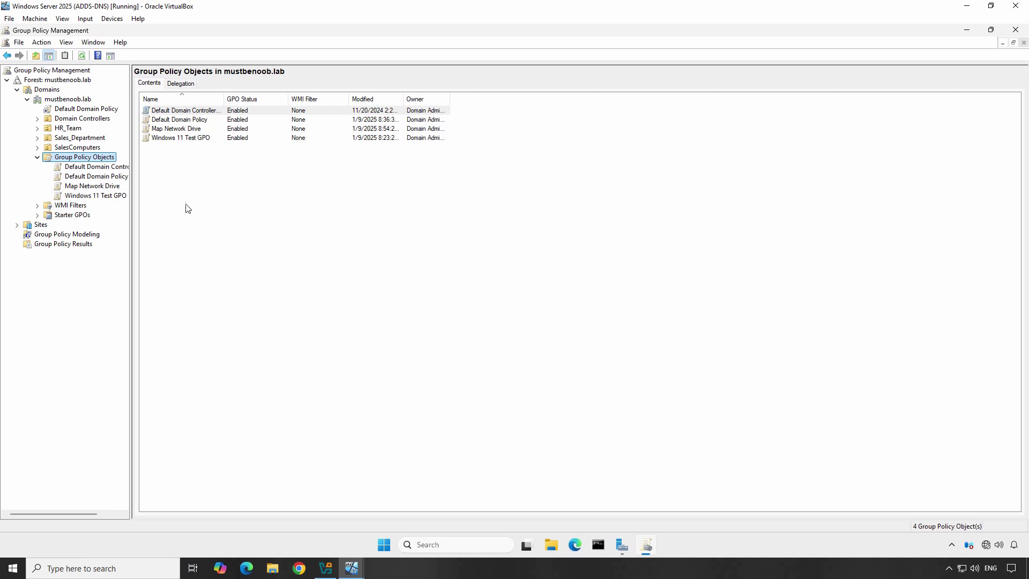
Step: Open the Map Network Drive GPO in a maximized Group Policy Management Editor
right_click(86, 188)
left_click(112, 193)
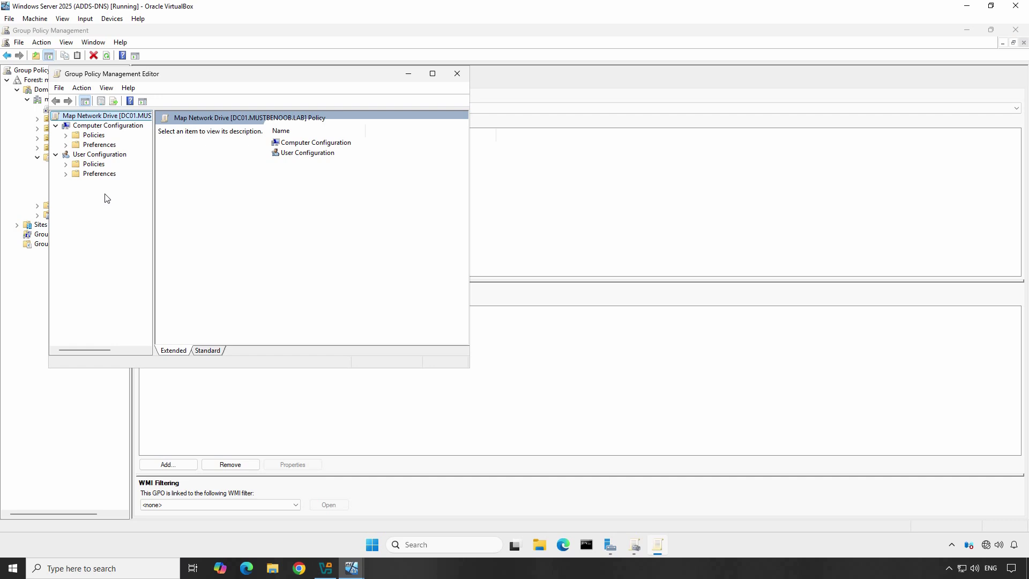
left_click(432, 74)
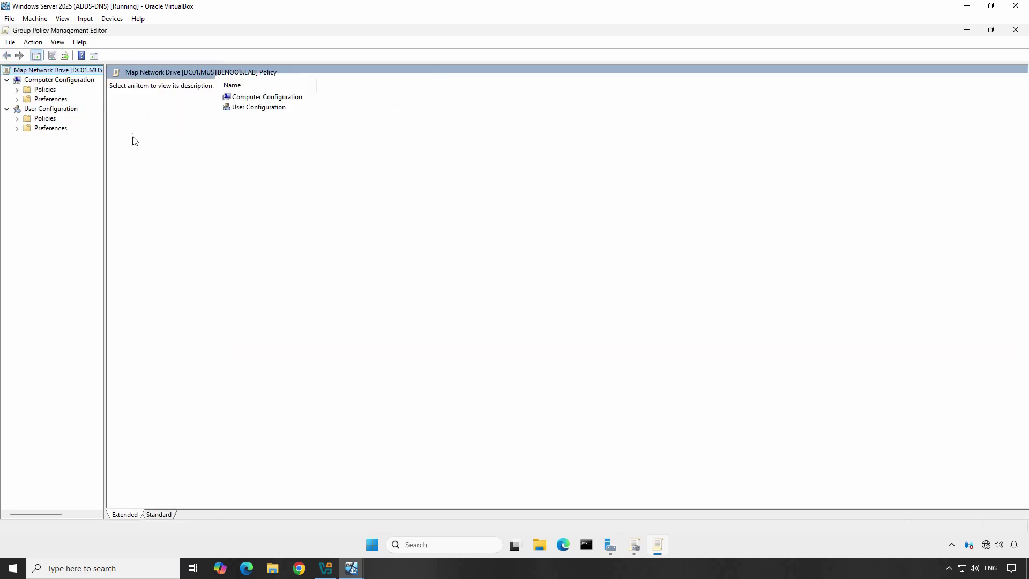
Step: Go to User Configuration > Preferences > Windows Settings > Drive Maps and bring up its options
left_click(17, 129)
left_click(27, 138)
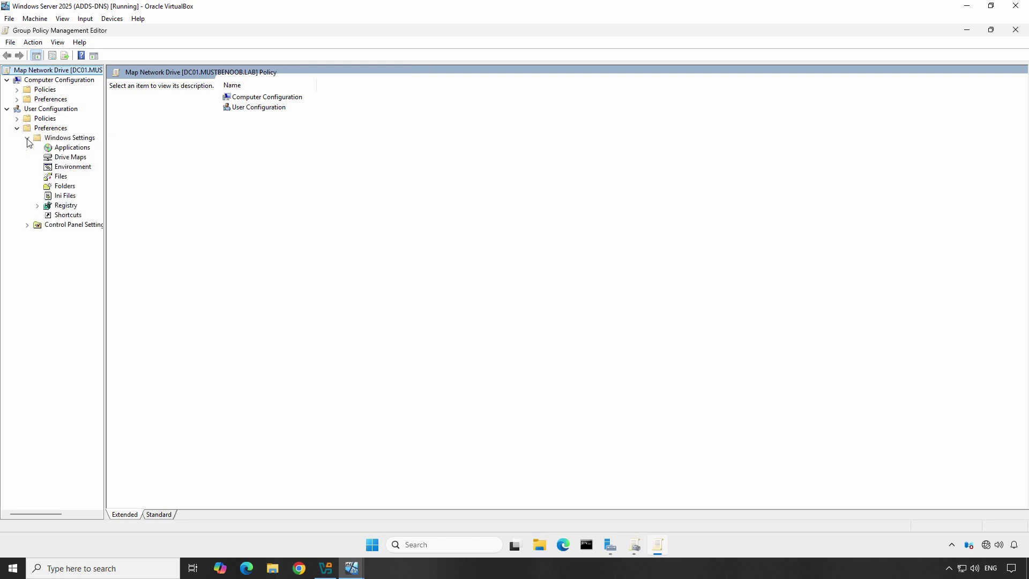
left_click(76, 157)
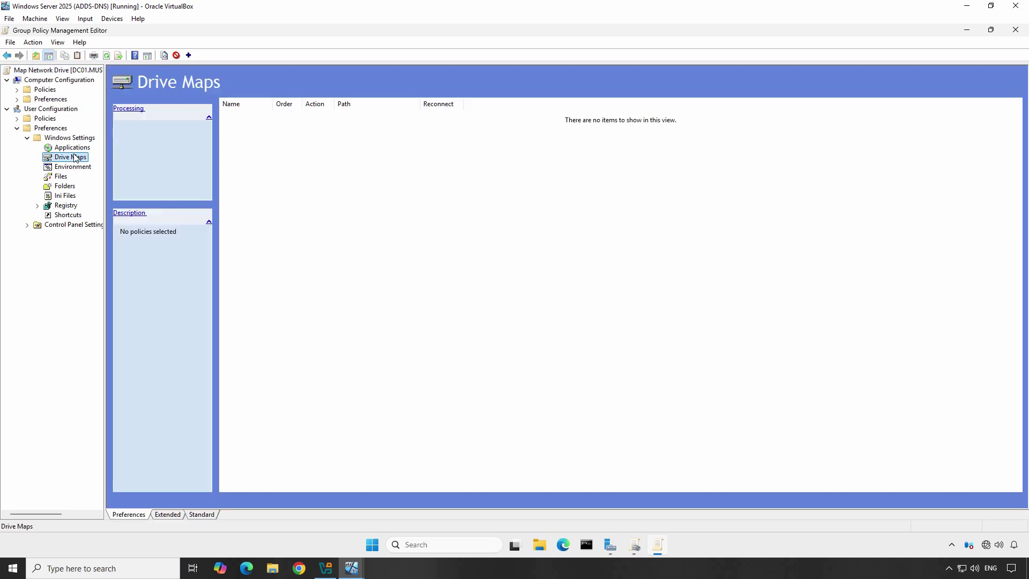
right_click(75, 157)
Step: Start a new mapped drive with location \\DC01\SharedDocs
mouse_move(107, 162)
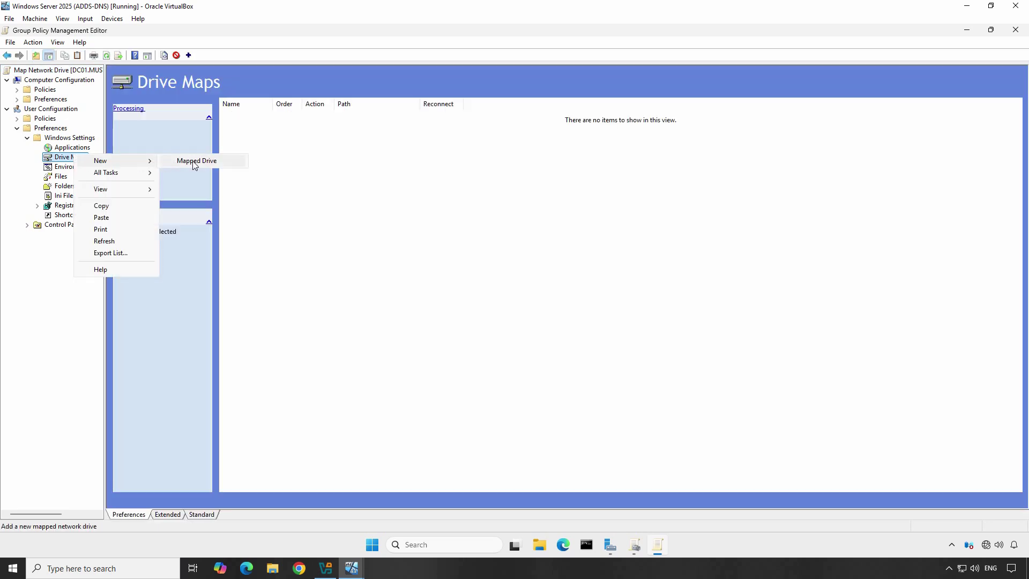
left_click(195, 161)
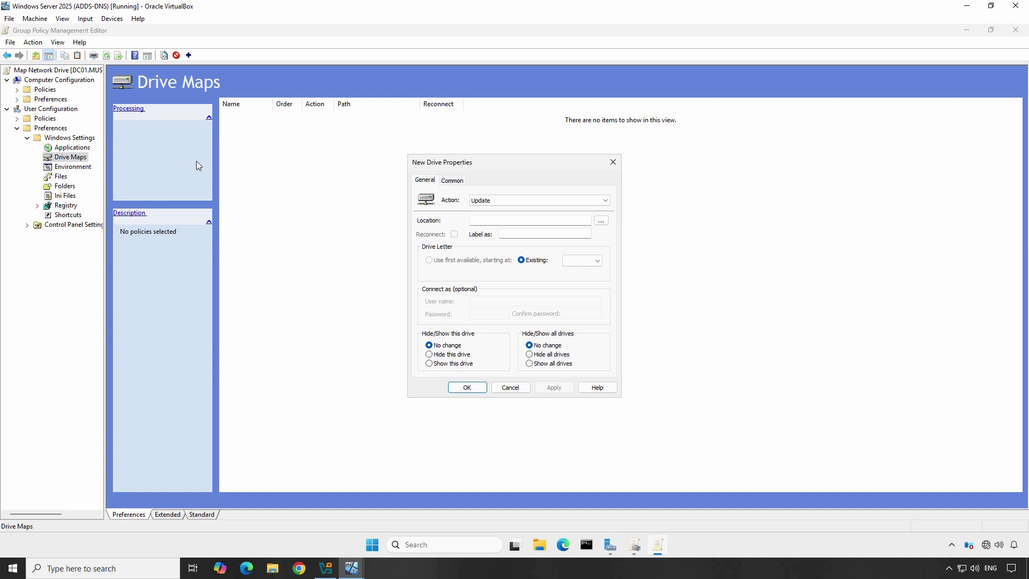
left_click(478, 220)
type("\\\\DC01\\SharedDocs")
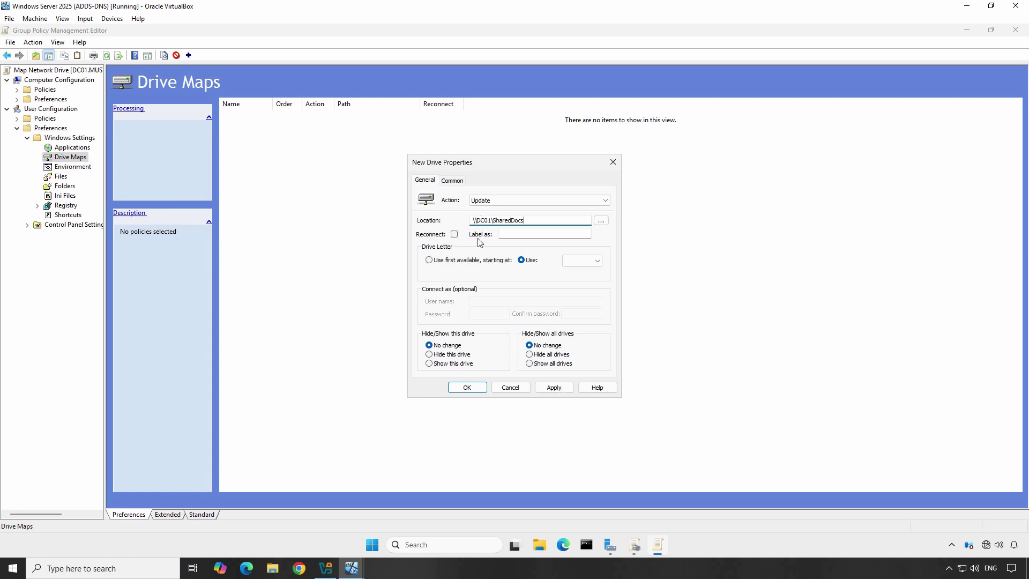
Step: Assign the specific drive letter Z: to the mapping
left_click(429, 261)
left_click(521, 260)
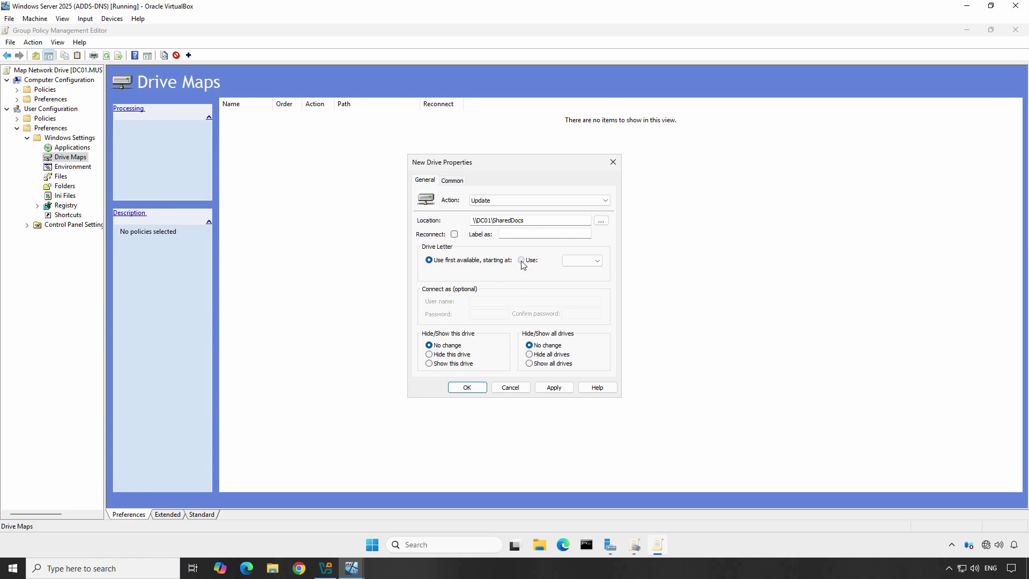
left_click(598, 261)
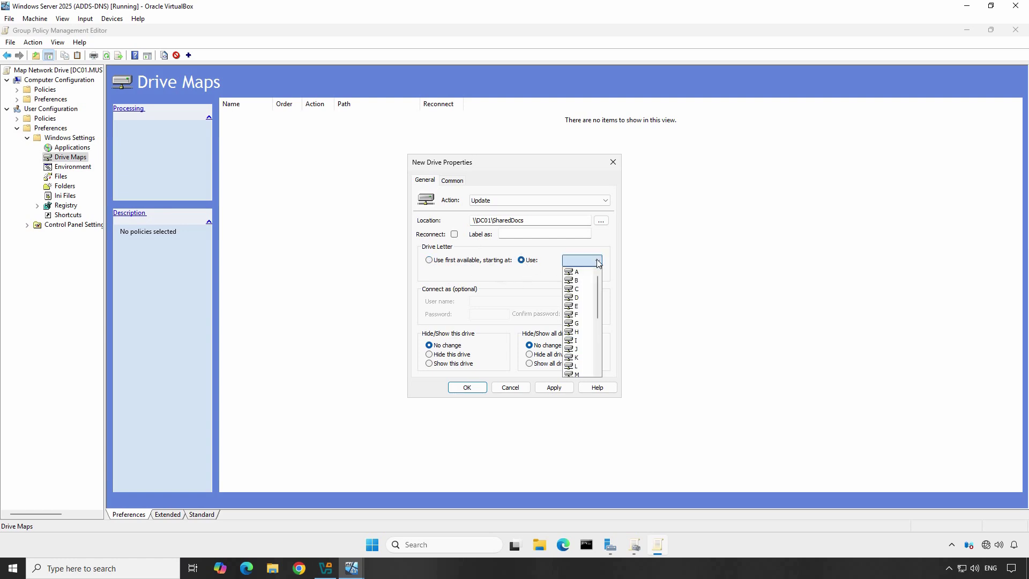
scroll(589, 300, "down", 5)
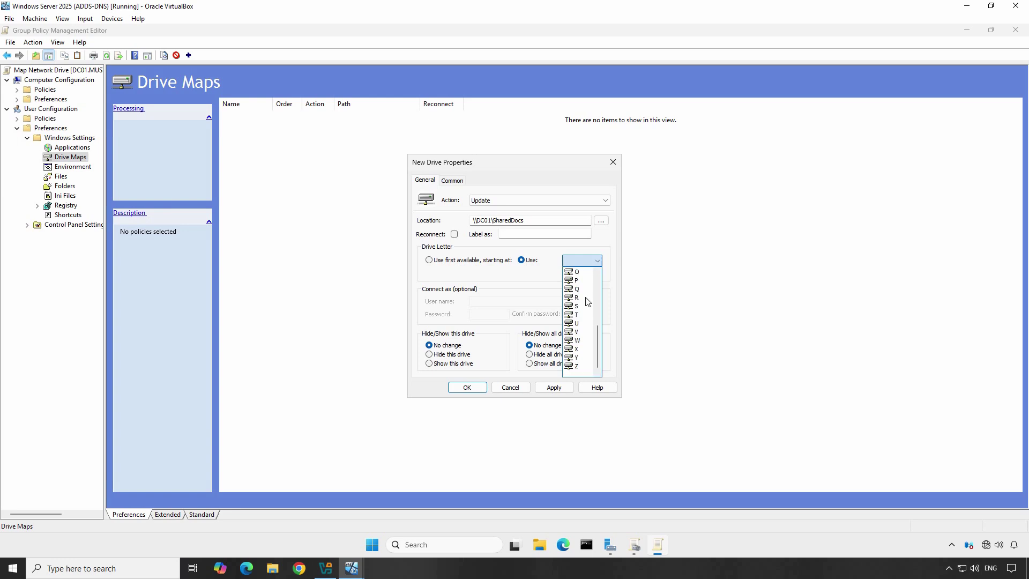
left_click(577, 371)
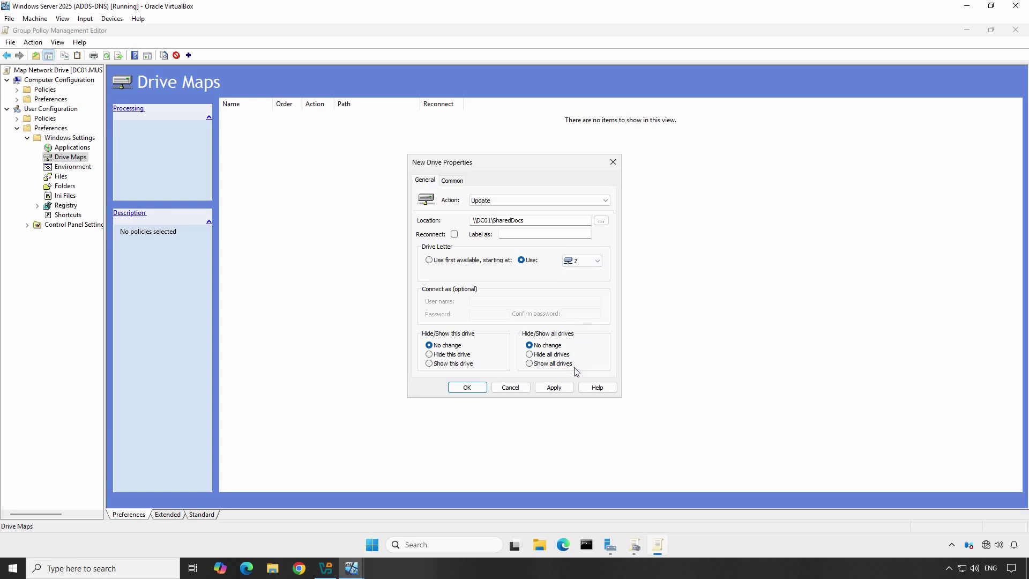
Step: Set the action to Create, leave Reconnect off, and save the Z: mapping
left_click(554, 202)
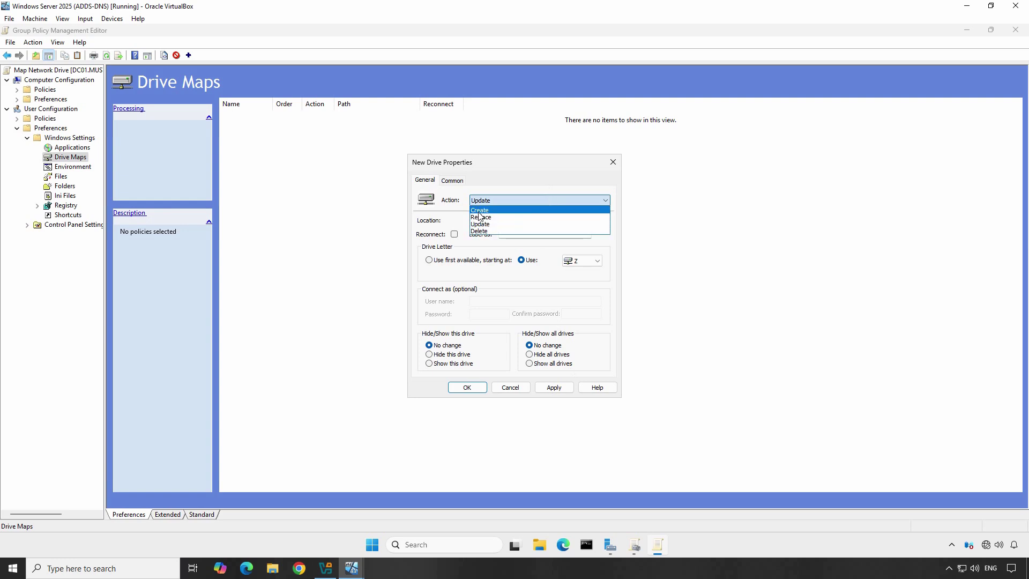
left_click(480, 210)
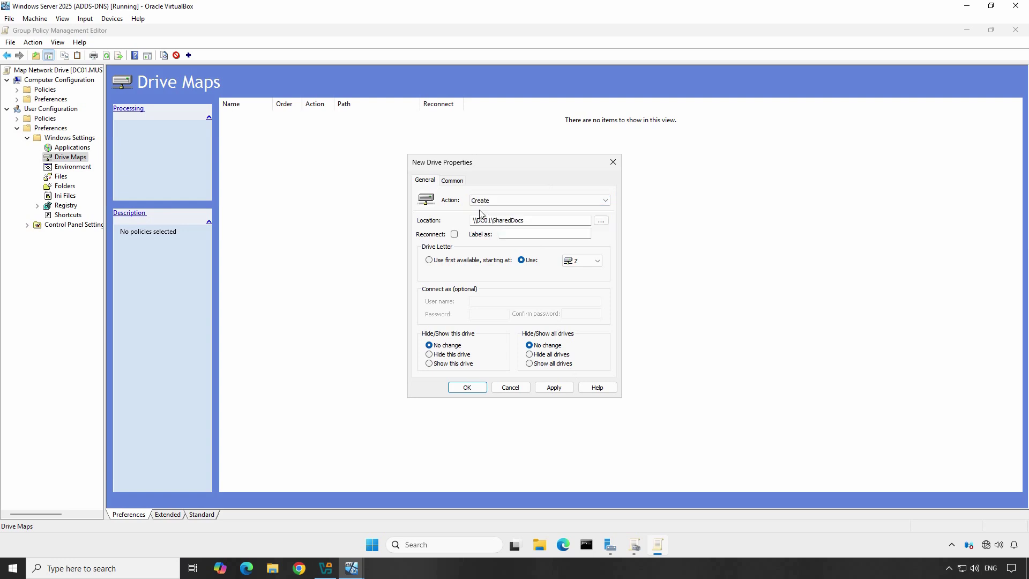
left_click(455, 235)
left_click(455, 235)
left_click(474, 391)
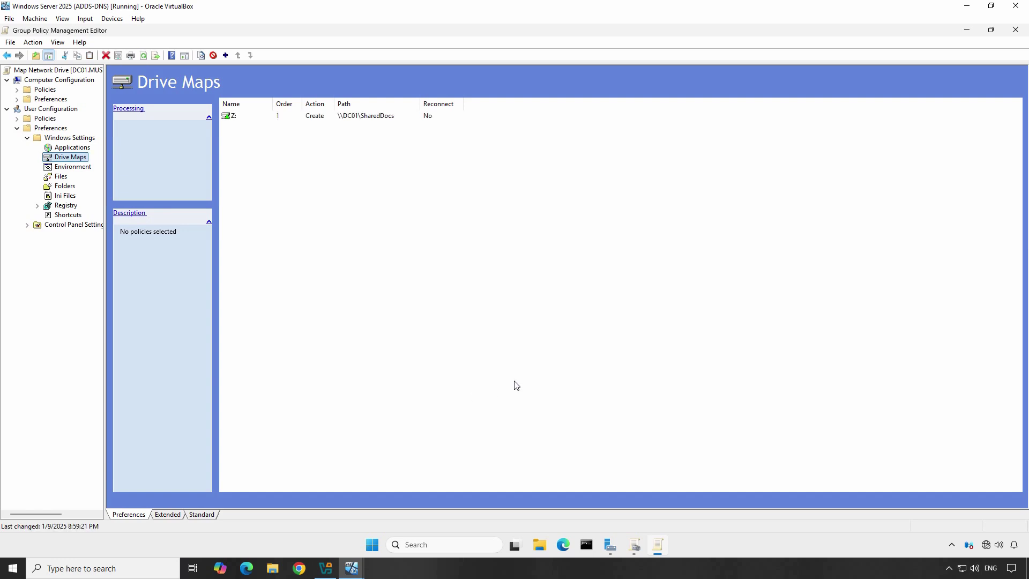
Step: Close the editor and link the existing Map Network Drive GPO to Sales_Department
left_click(1016, 32)
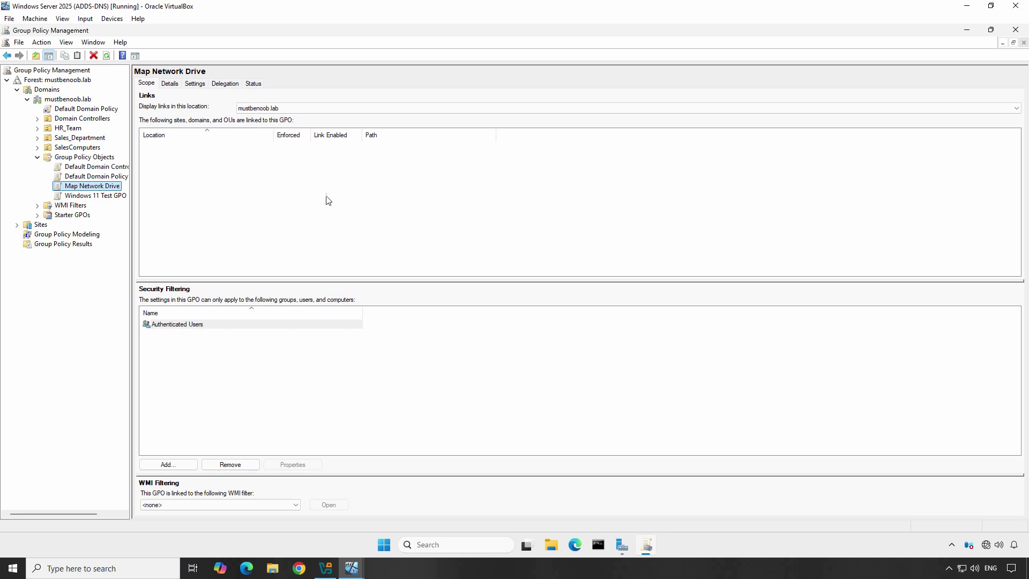
left_click(81, 139)
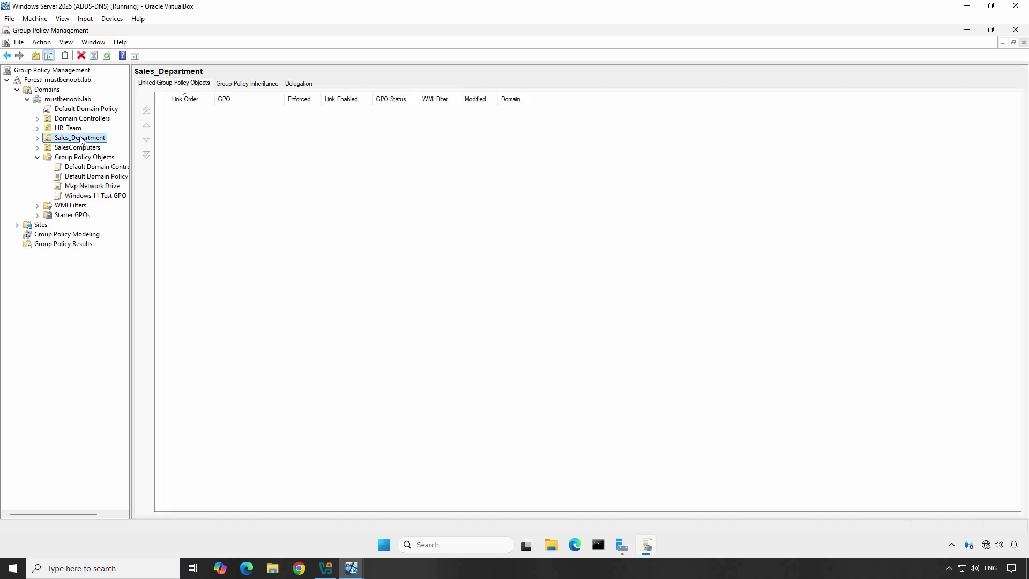
right_click(82, 141)
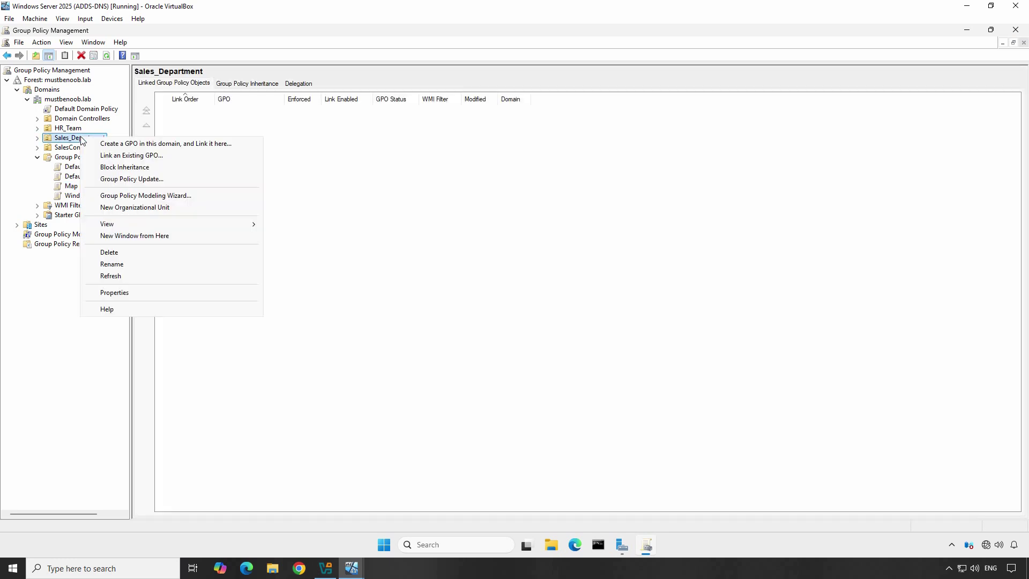
left_click(159, 159)
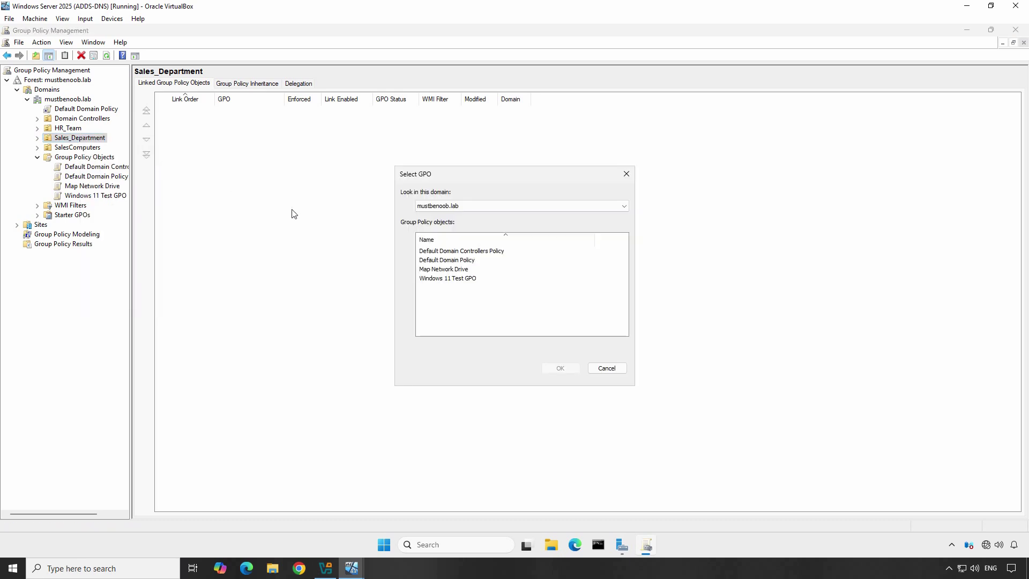
left_click(448, 270)
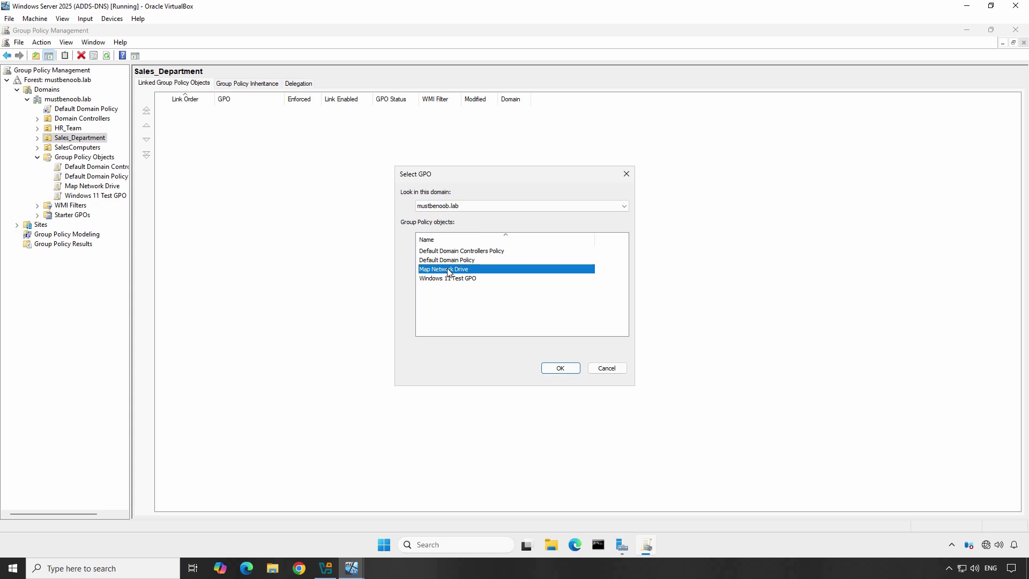
left_click(561, 369)
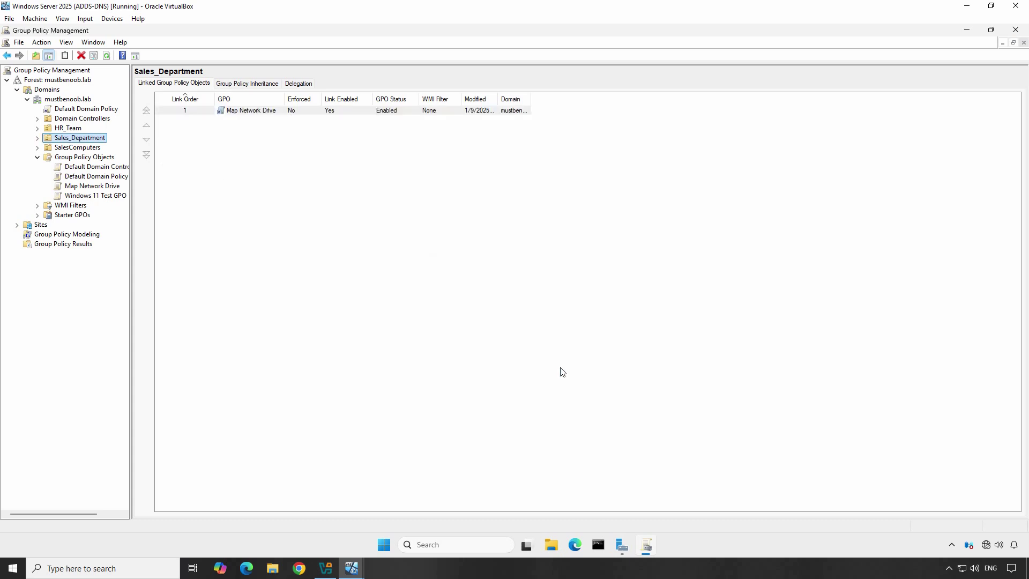
left_click(37, 138)
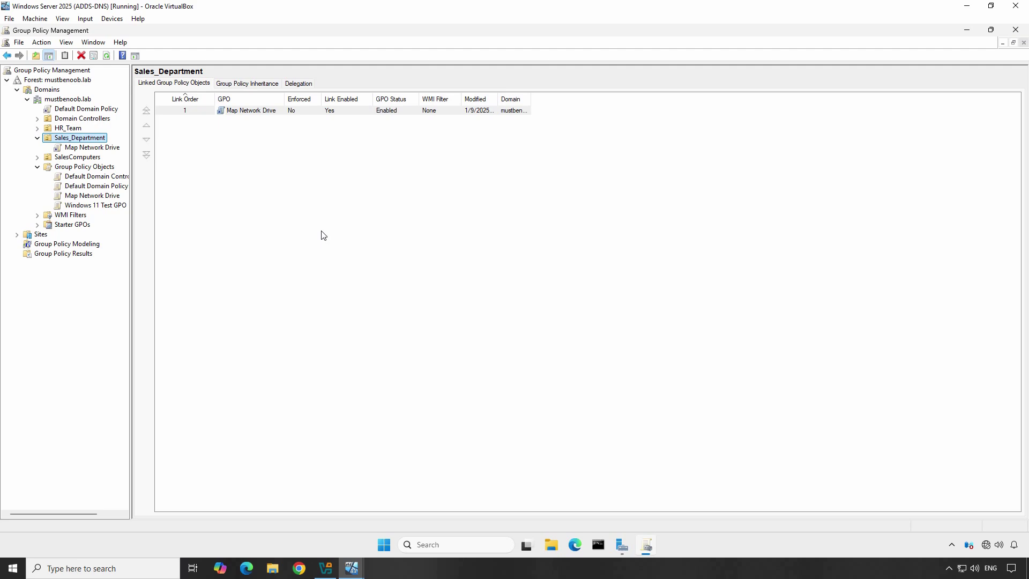
Step: On the Windows 11 client, open File Explorer at This PC showing only C: and D:
mouse_move(352, 567)
left_click(308, 533)
key("super+e")
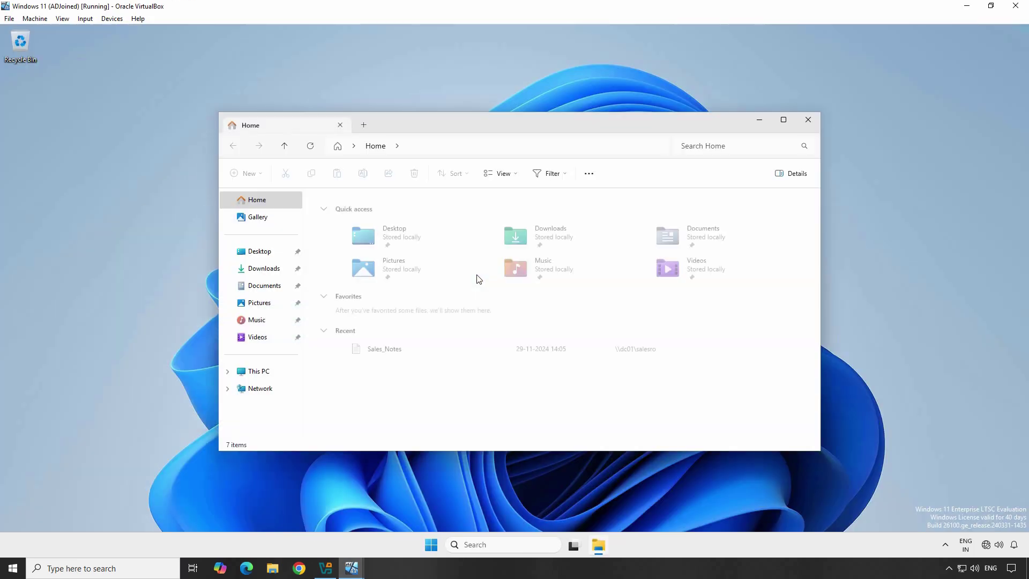
left_click(259, 371)
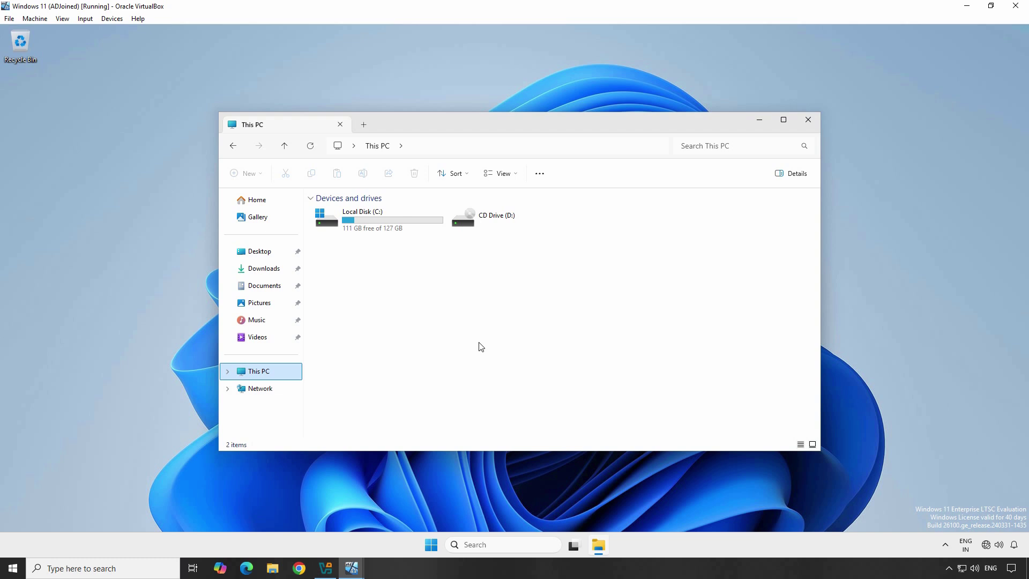
Step: Open Command Prompt and run gpupdate /force on the client
key("super+r")
type("cmd")
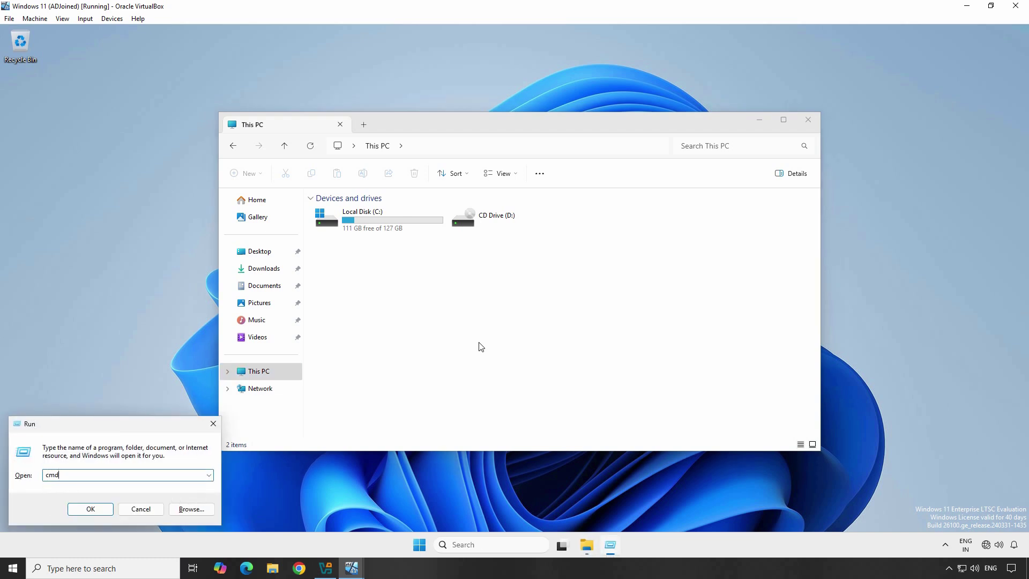
key("Return")
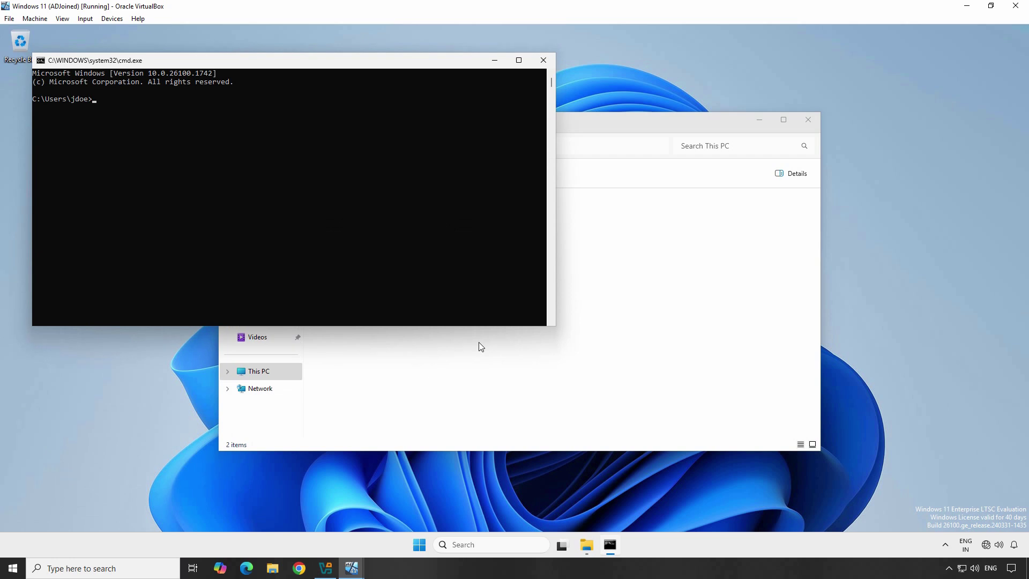
type("gpupdate /force")
key("Return")
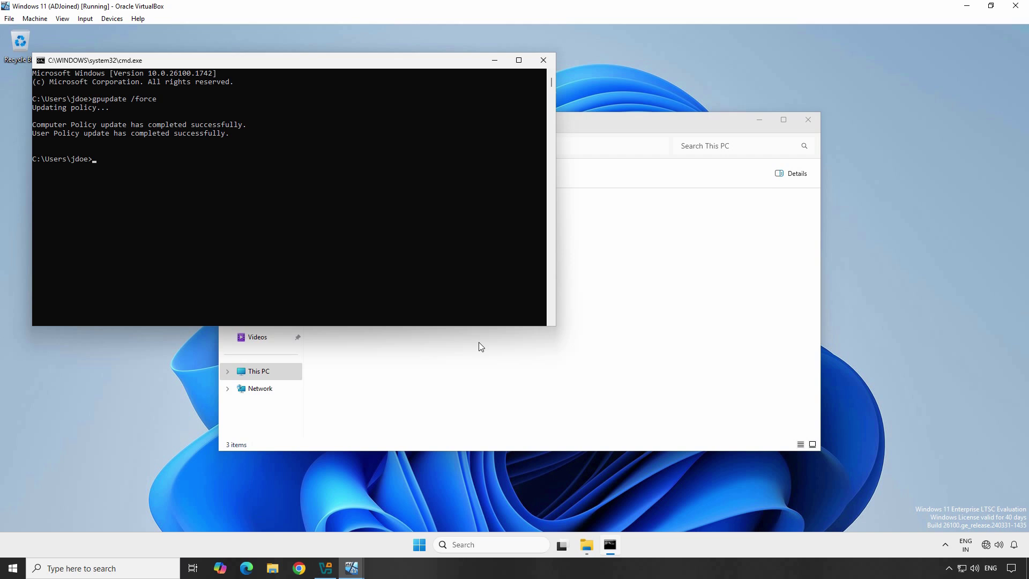
Step: Bring This PC forward to confirm SharedDocs (\\DC01) (Z:) now appears
left_click(519, 381)
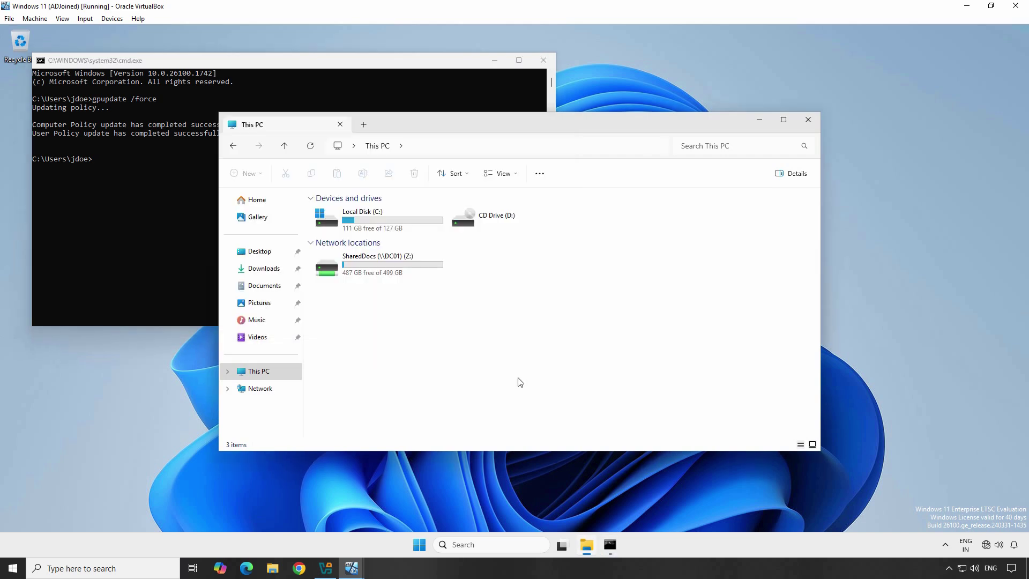